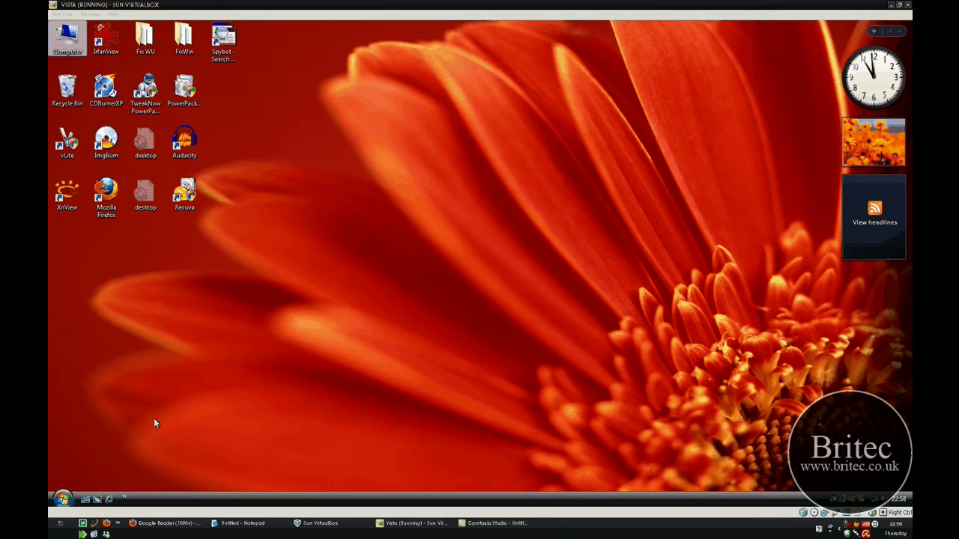
Open the Vista Network and Sharing Center through Control Panel's Network and Internet category
key(super)
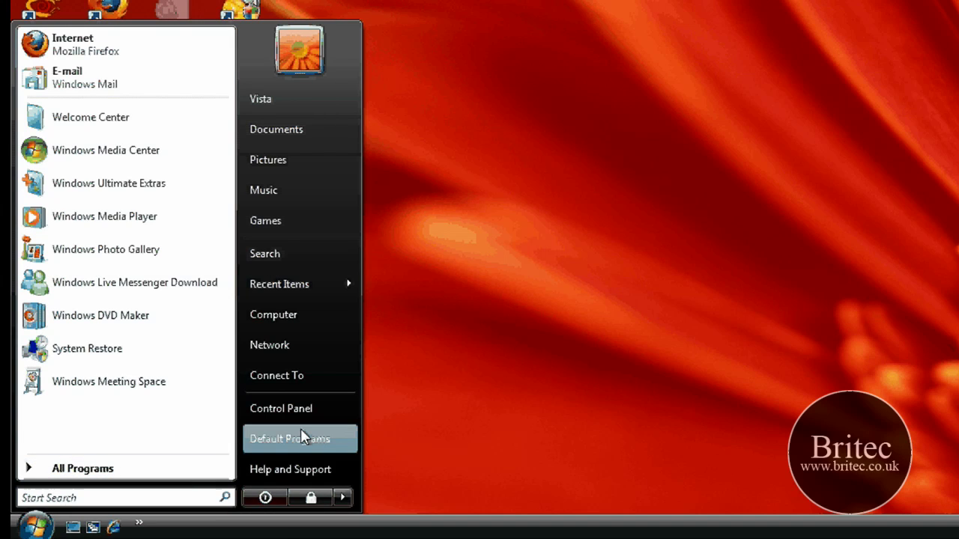
click(281, 408)
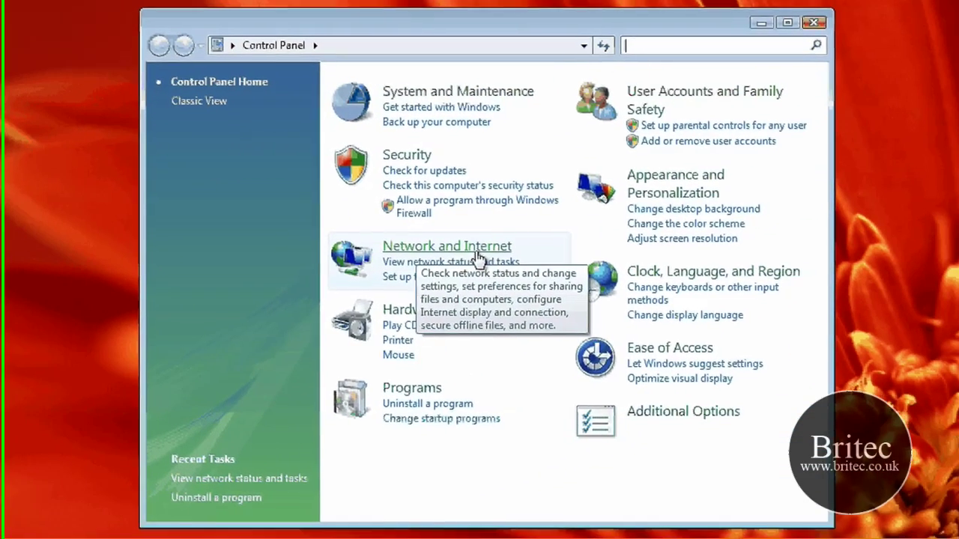
click(477, 252)
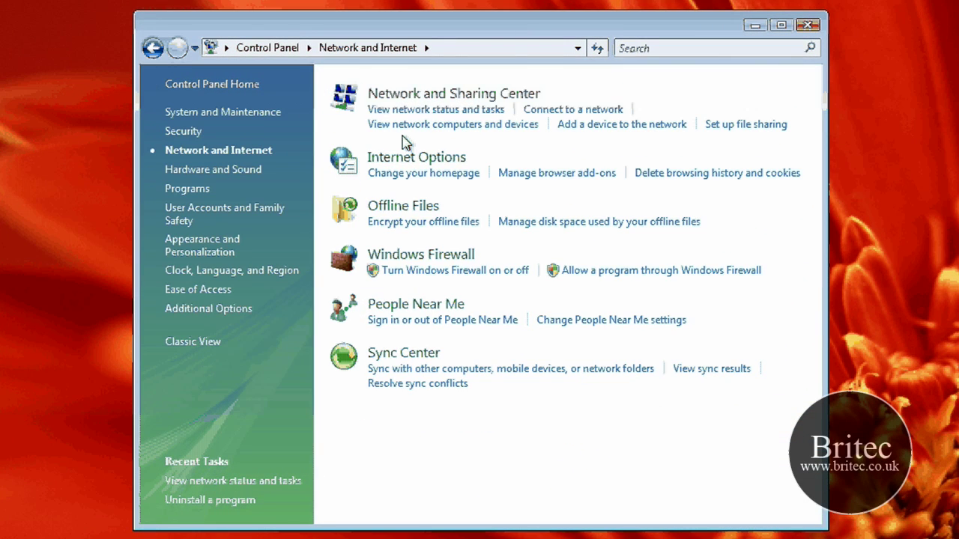
click(409, 101)
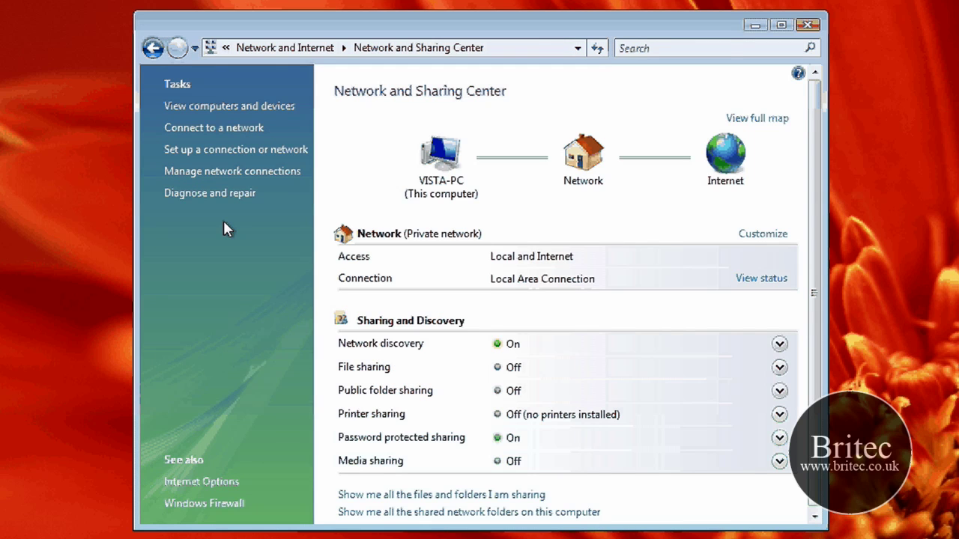
Open the TCP/IPv4 properties of Local Area Connection, approving the administrator prompt
click(241, 178)
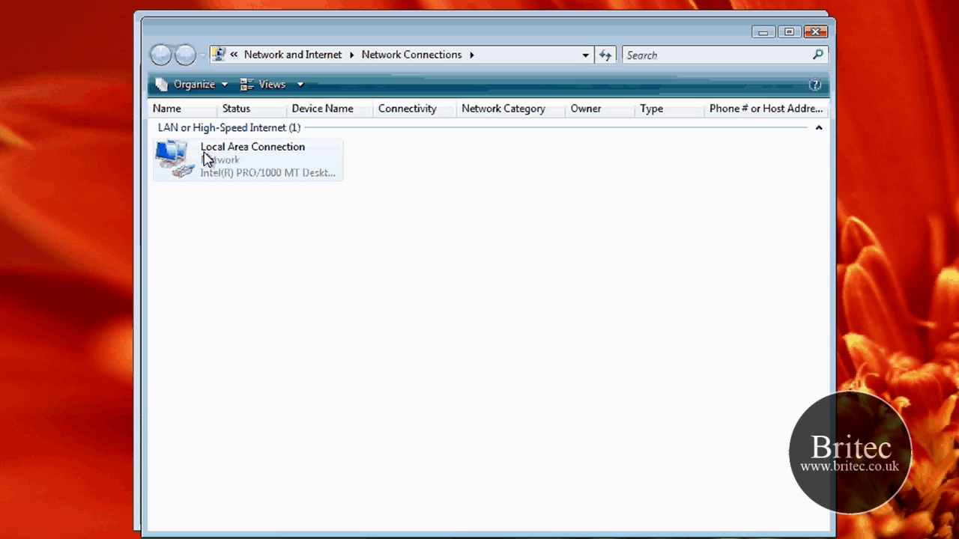
right_click(230, 160)
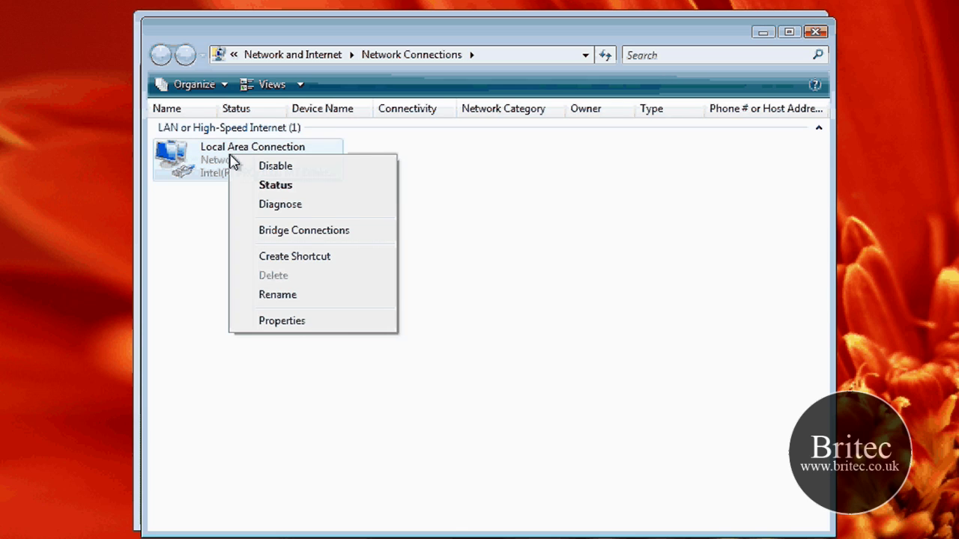
click(275, 166)
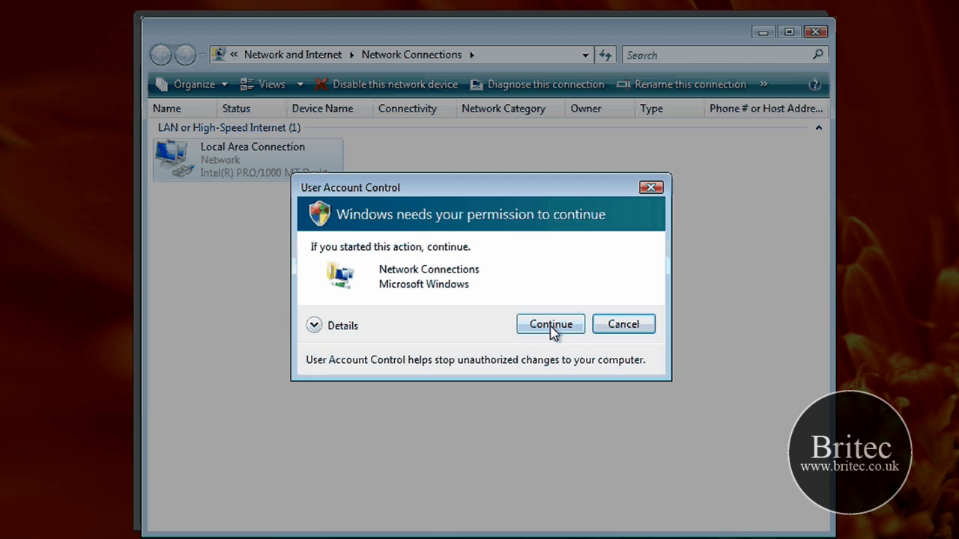
click(552, 330)
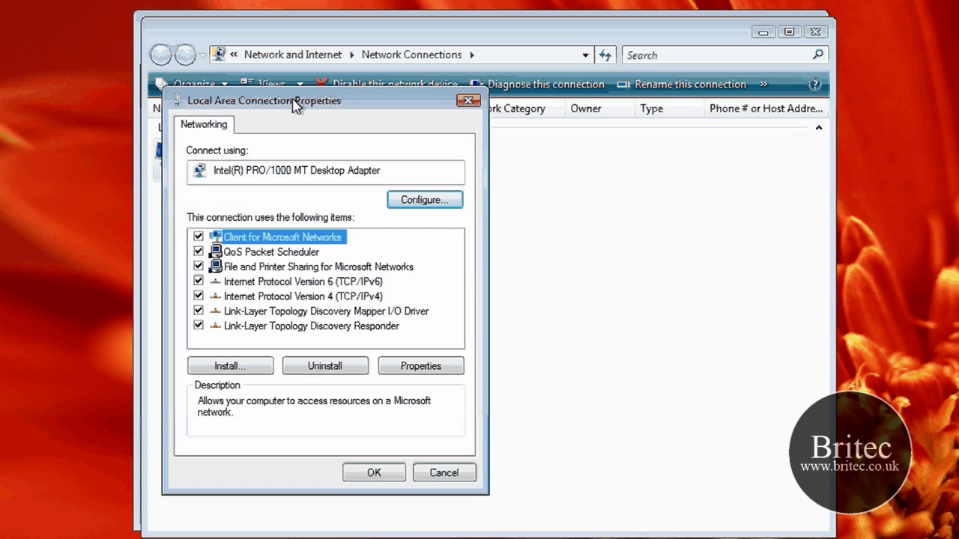
drag(295, 106, 467, 140)
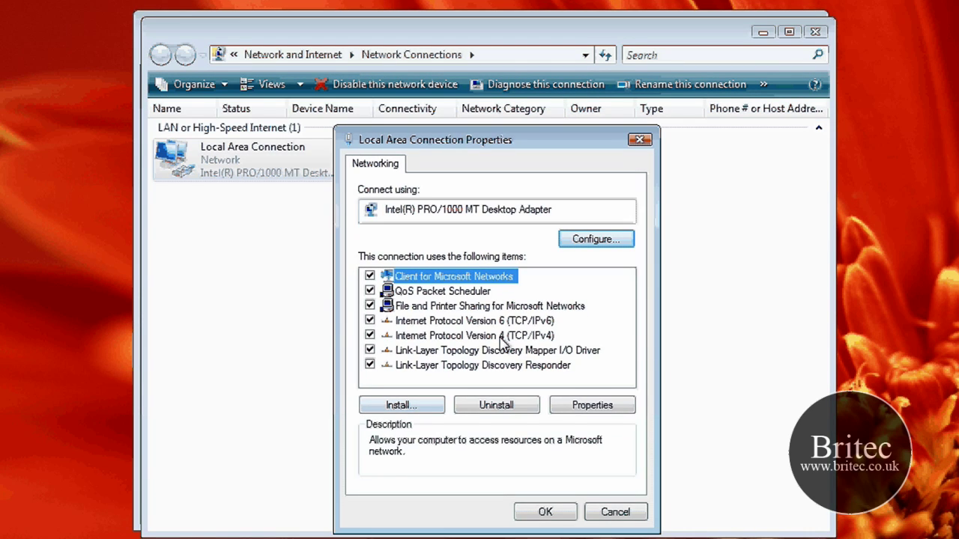
click(458, 339)
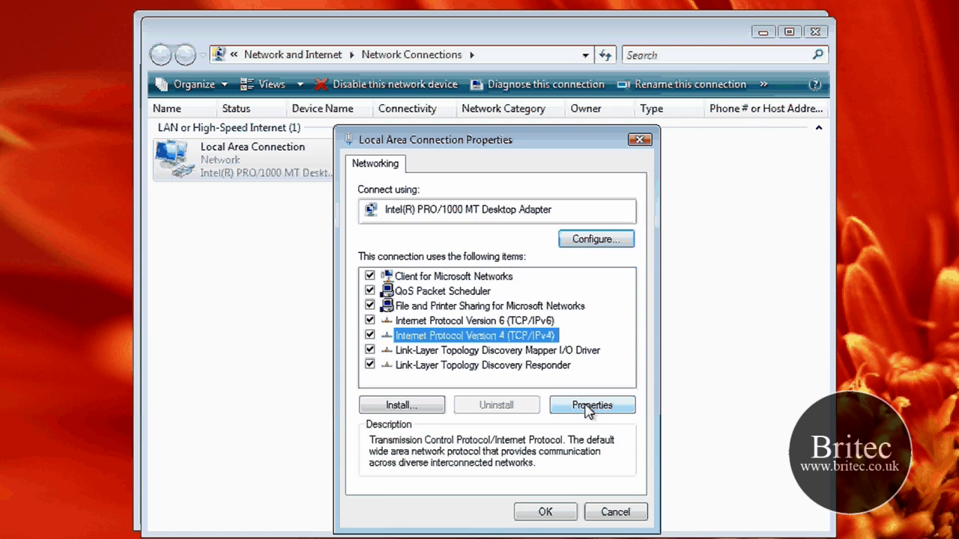
click(588, 409)
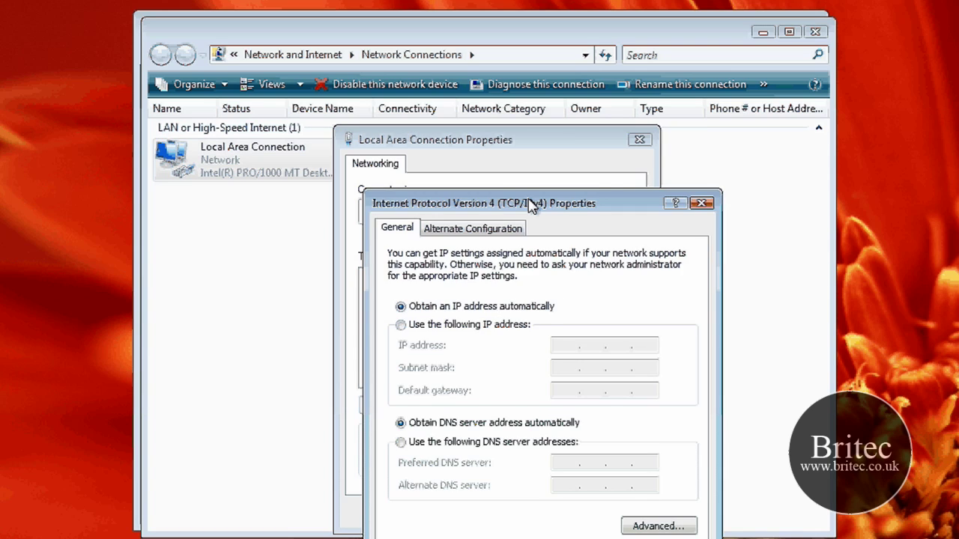
Set Local Area Connection's DNS servers to preferred 8.8.8.8 and alternate 8.8.4.4
drag(529, 204, 488, 139)
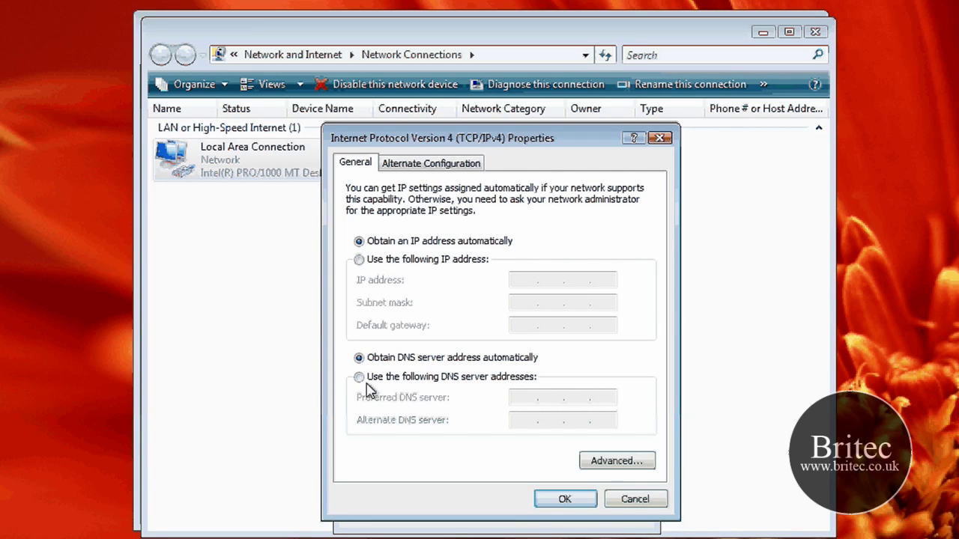
click(511, 378)
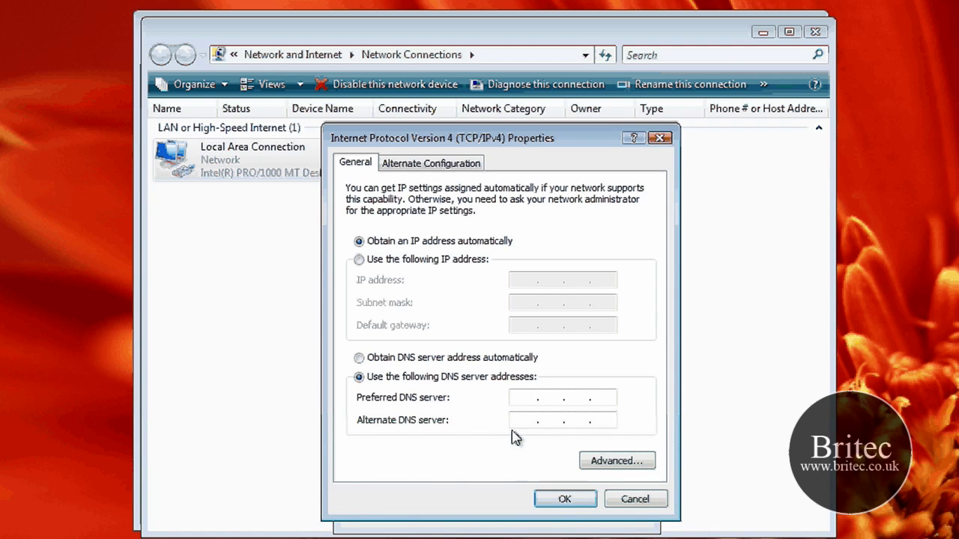
text(8)
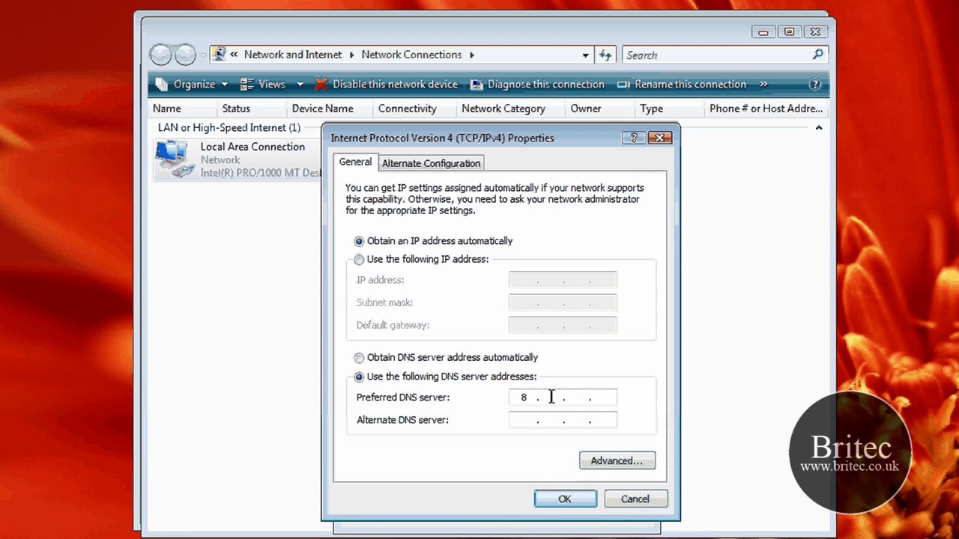
text(.8.8.8)
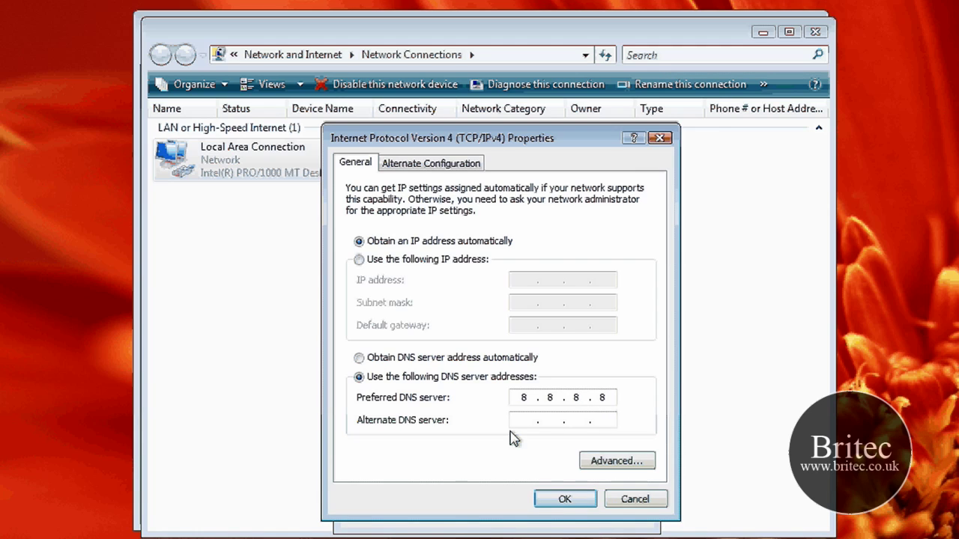
key(Tab)
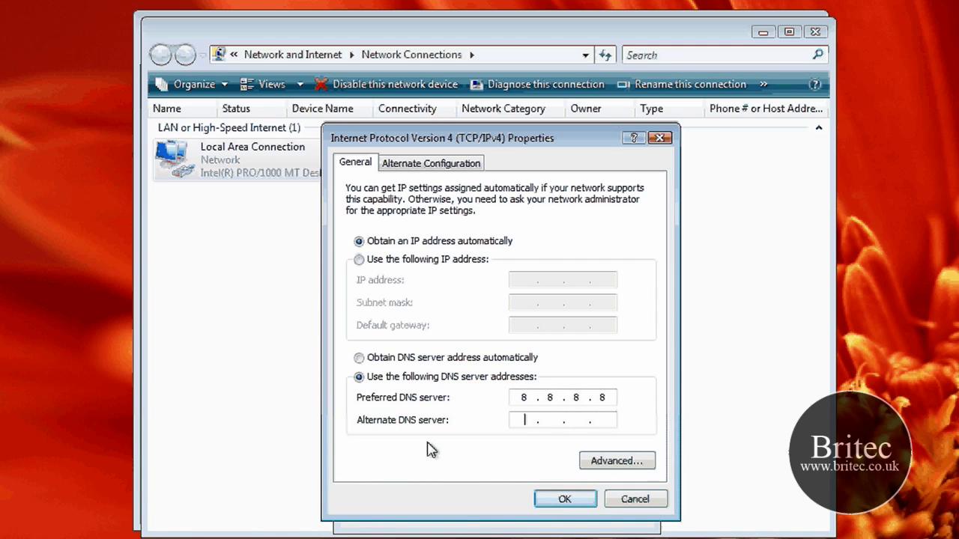
text(8.)
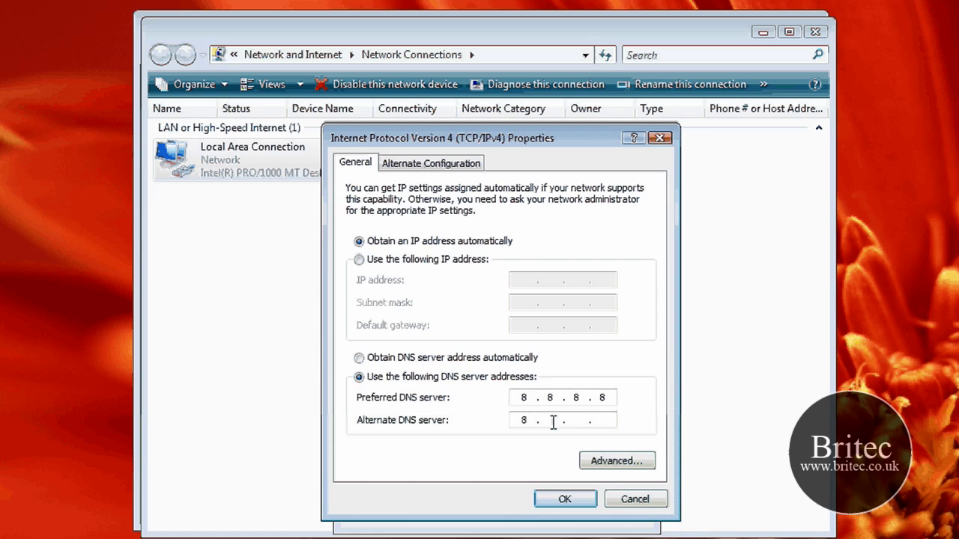
text(8.)
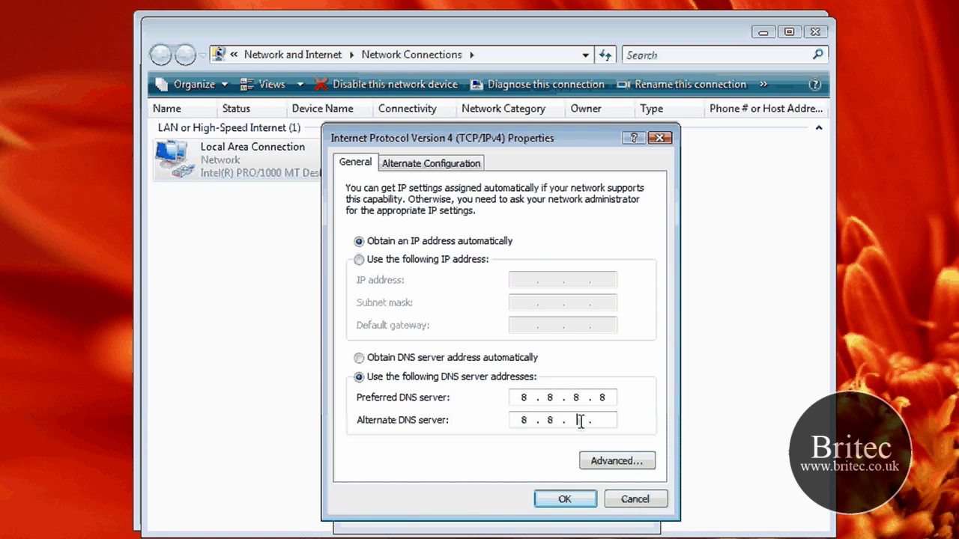
text(4.)
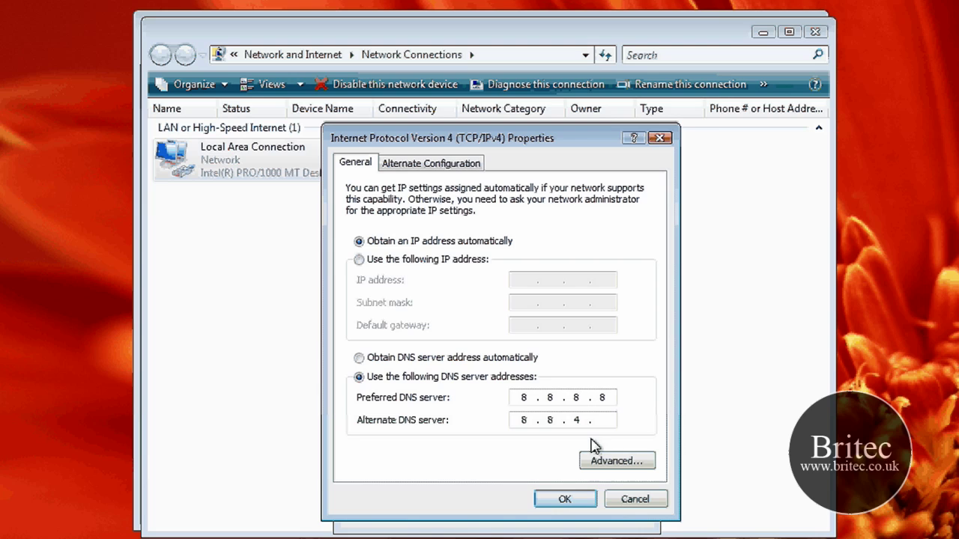
text(4)
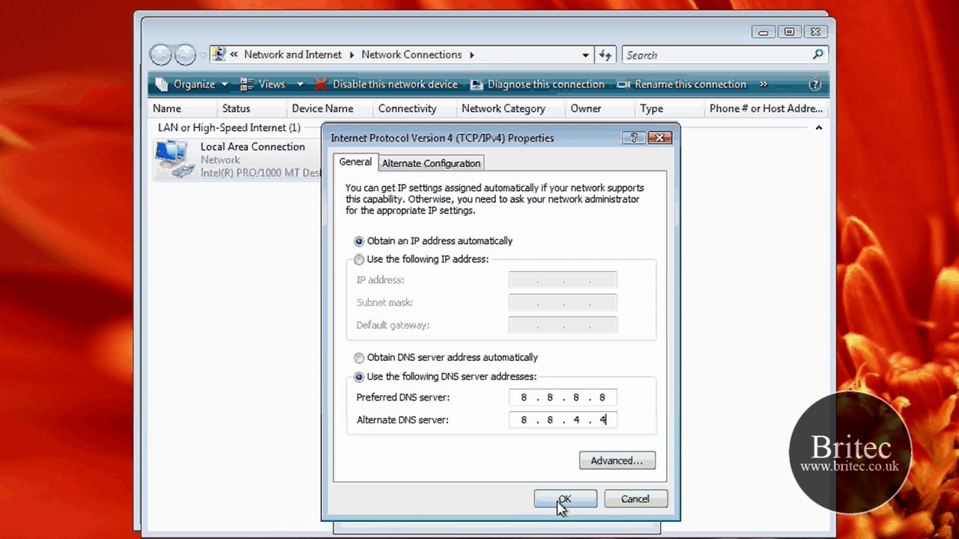
click(563, 500)
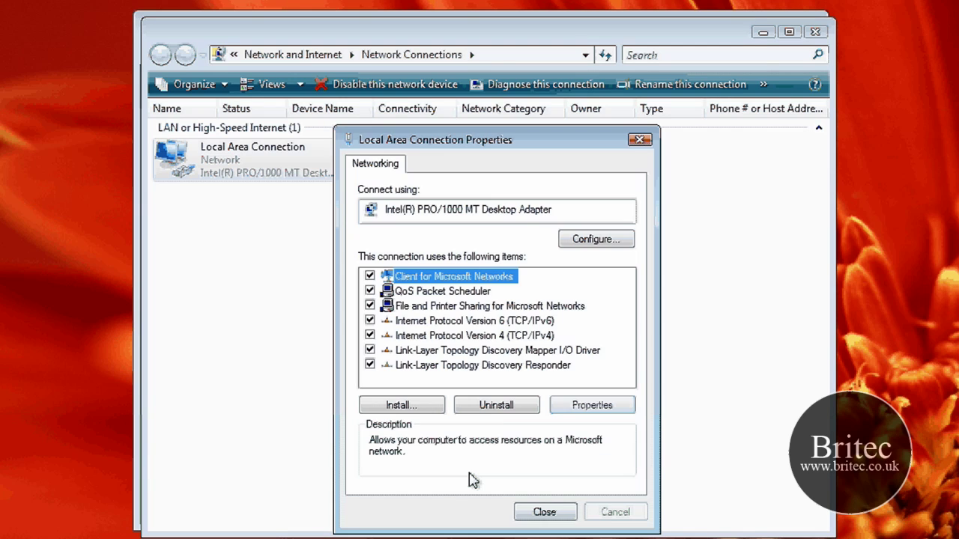
Close the connection properties, Network Connections and Network and Sharing Center windows
key(Return)
click(816, 32)
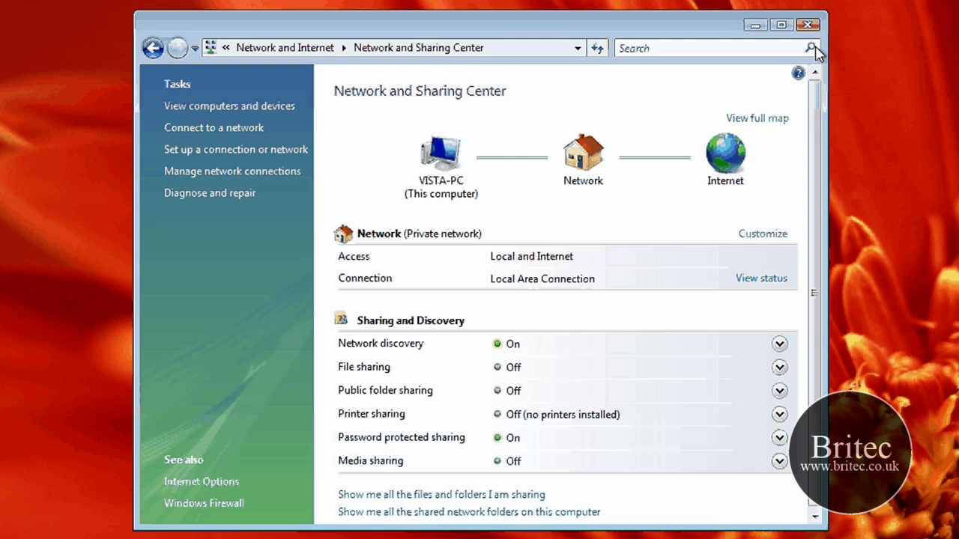
click(807, 25)
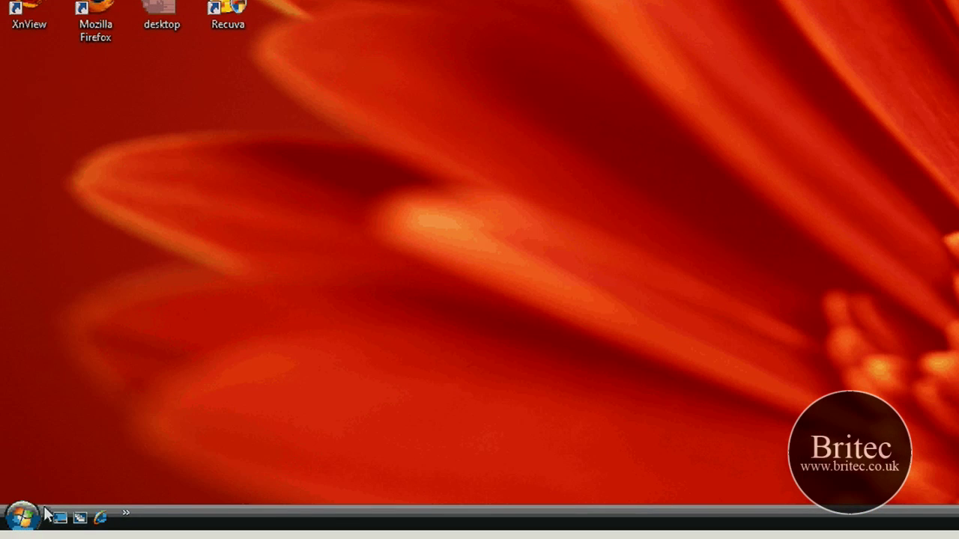
Launch cmd from Start Search with Run as administrator and approve the prompt
click(23, 515)
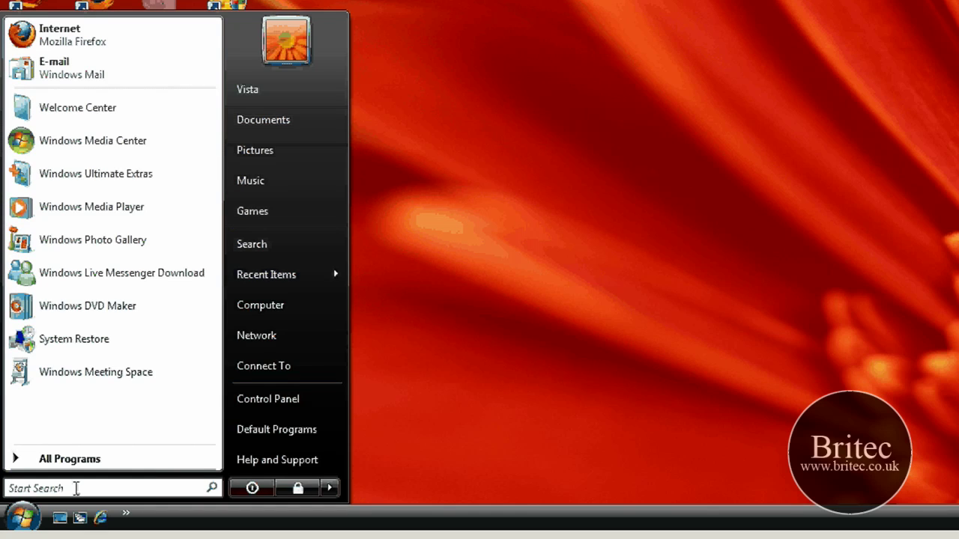
text(cmd)
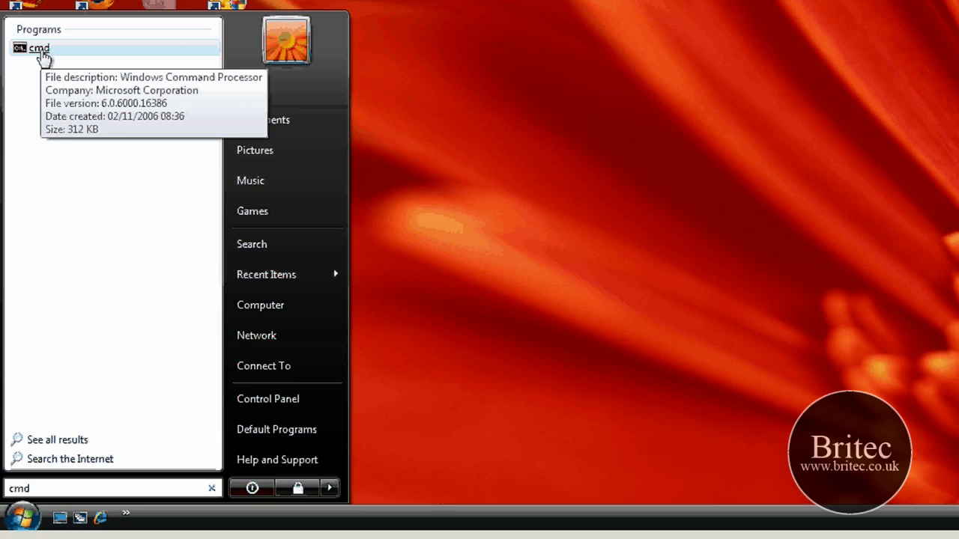
right_click(44, 58)
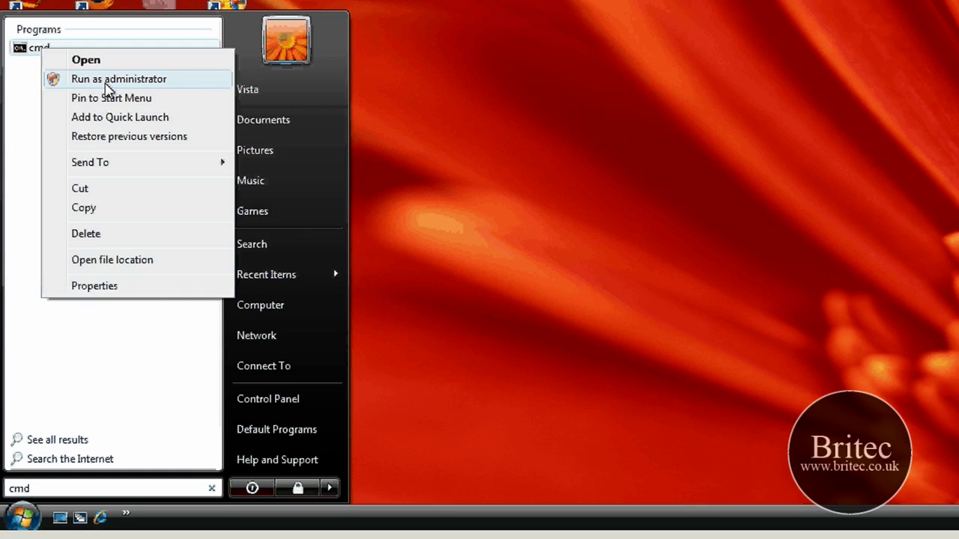
click(102, 82)
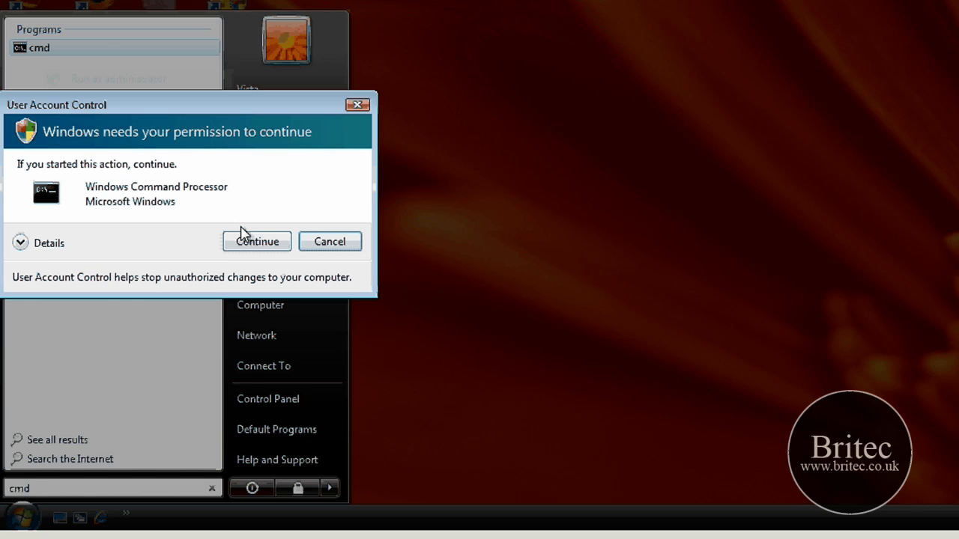
click(251, 238)
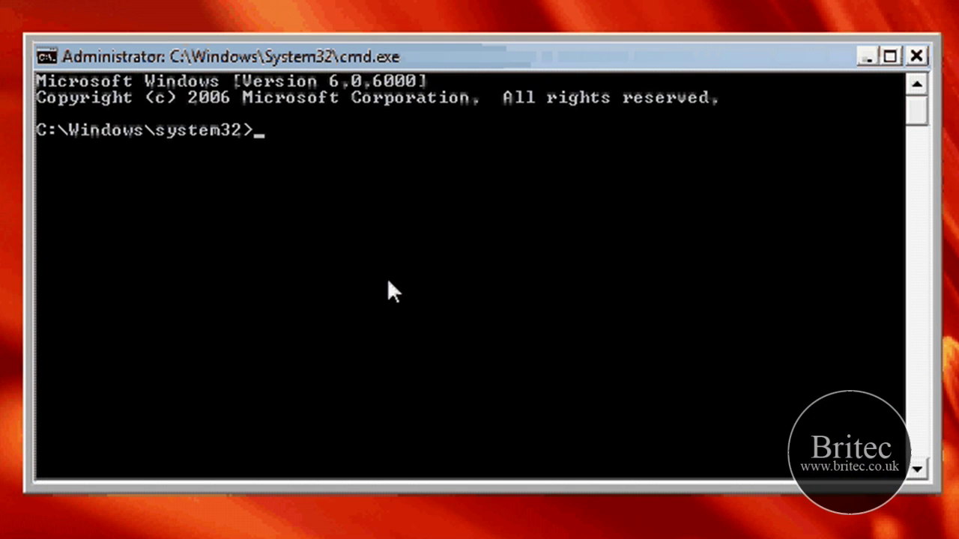
Flush the DNS resolver cache with ipconfig /flushdns
text(ipcon)
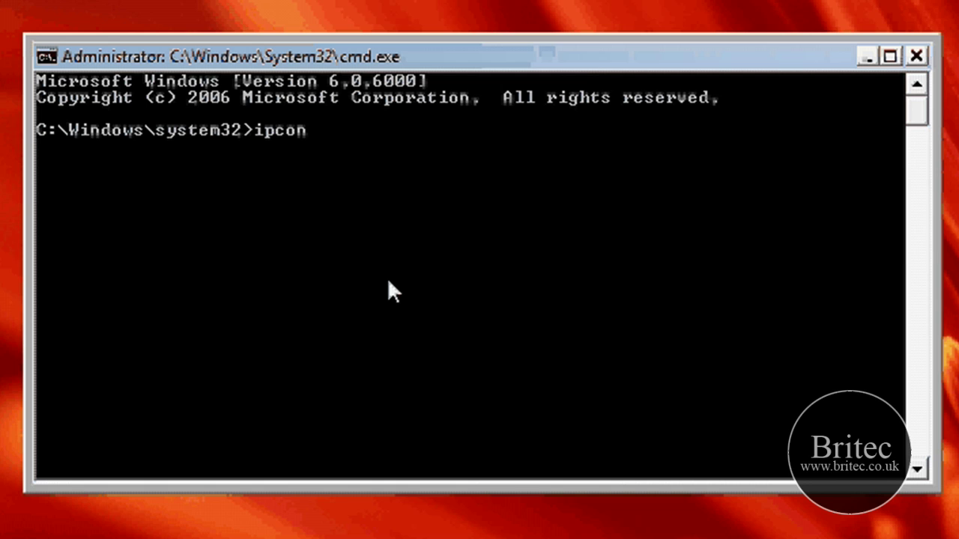
text(fig /f)
text(lush)
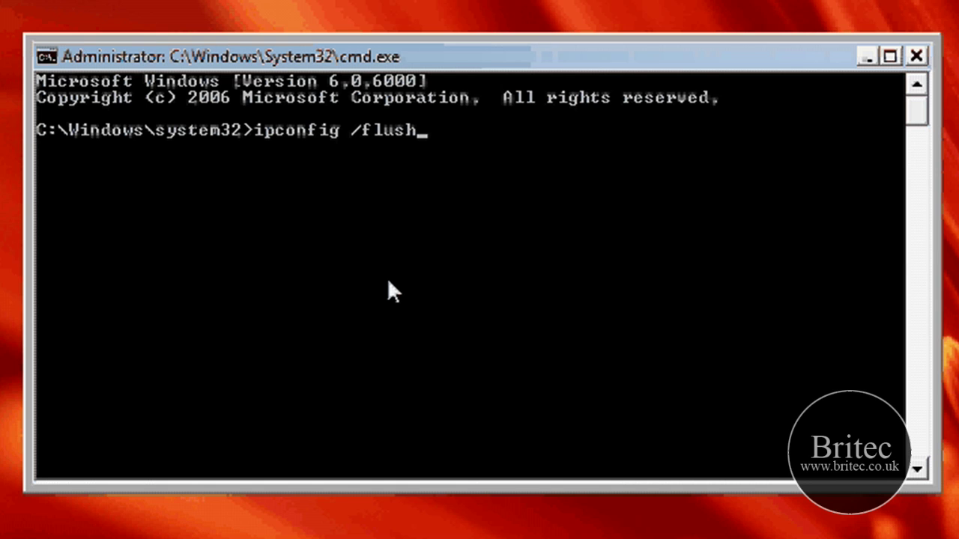
text(dns)
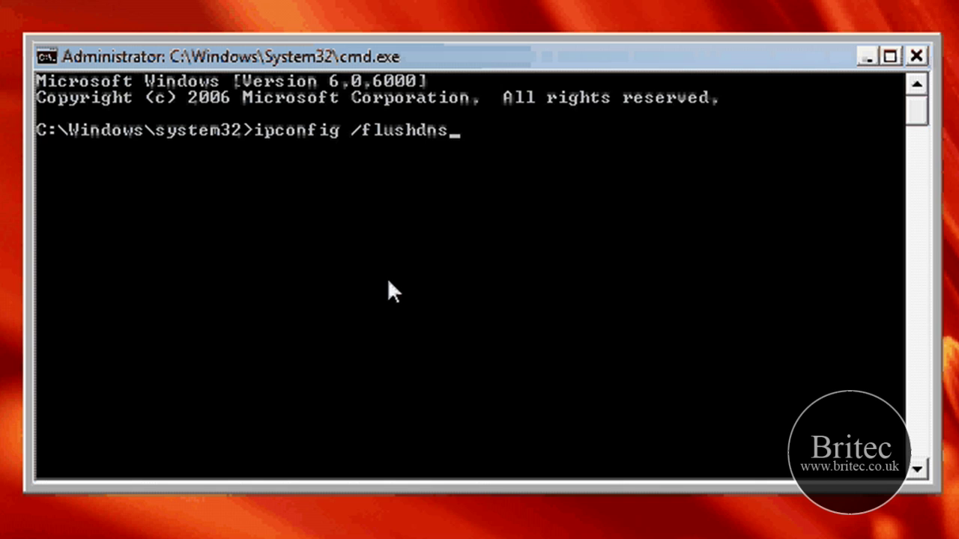
key(Return)
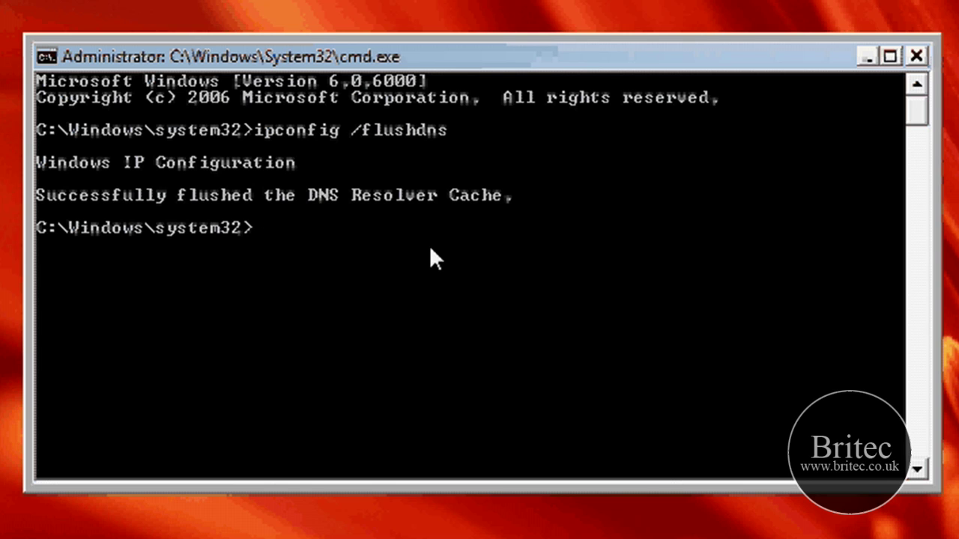
text(nslook)
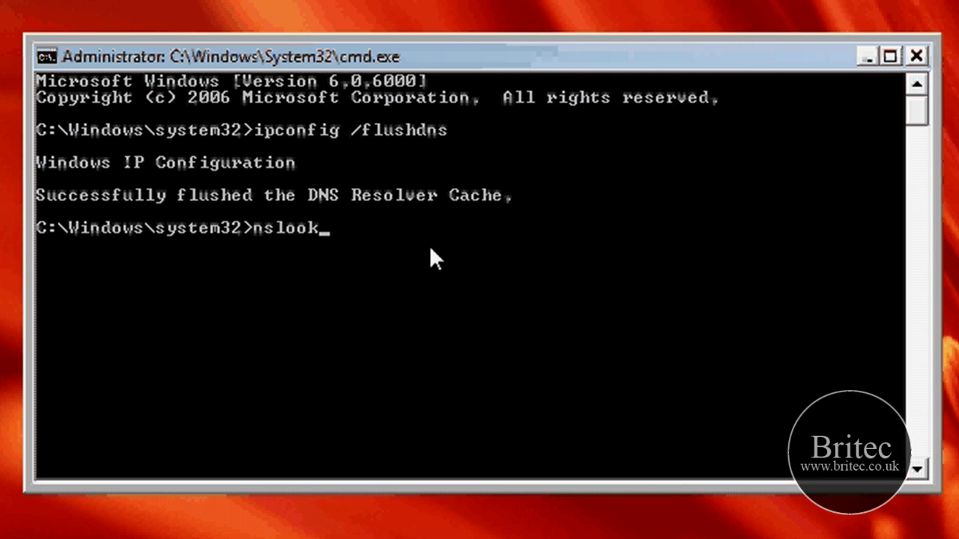
text(up w)
text(ww.)
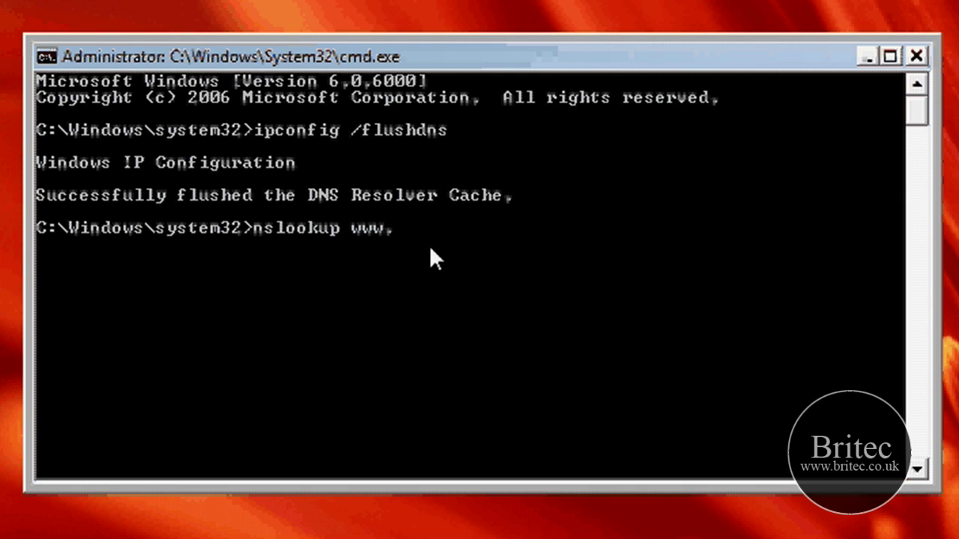
text(micro)
text(sof)
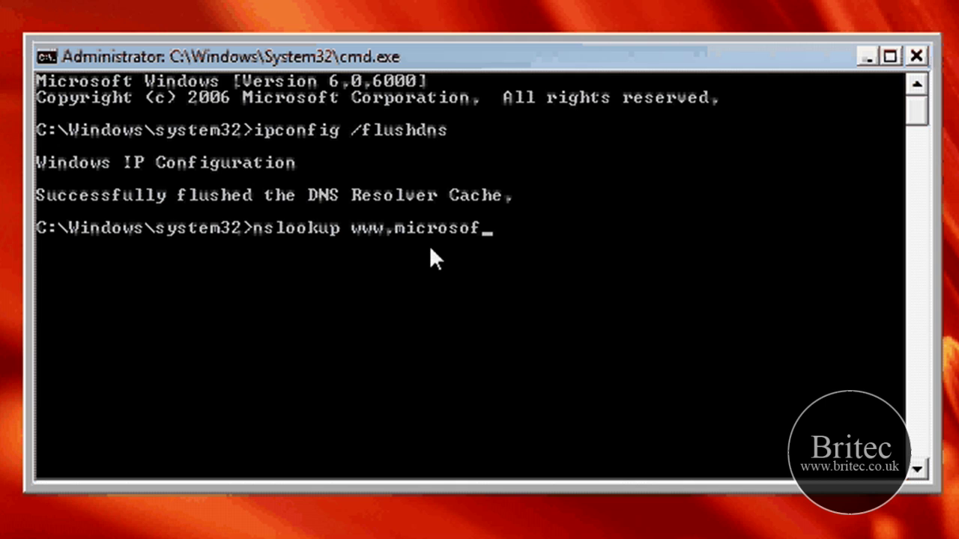
text(t)
text(.com)
key(Return)
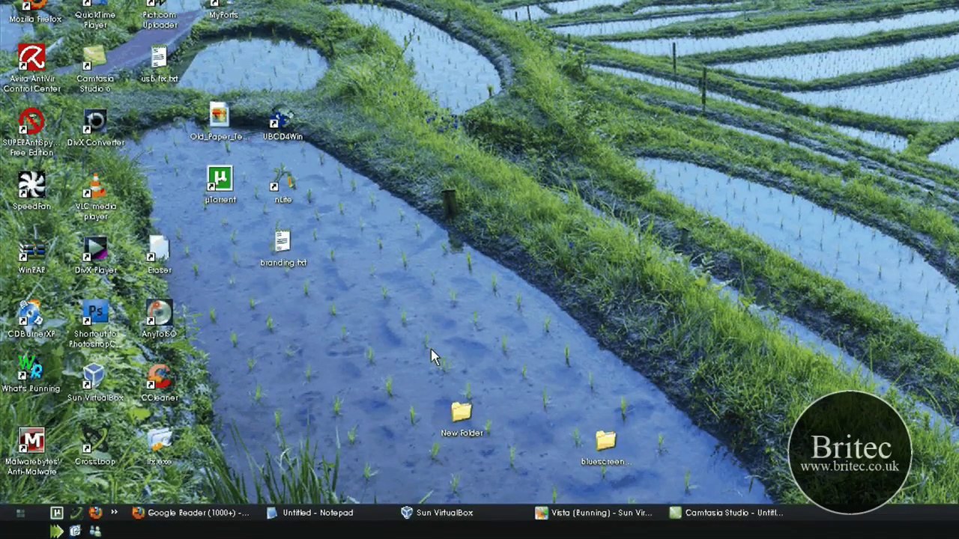
Open Control Panel from the Windows XP Start menu
click(23, 521)
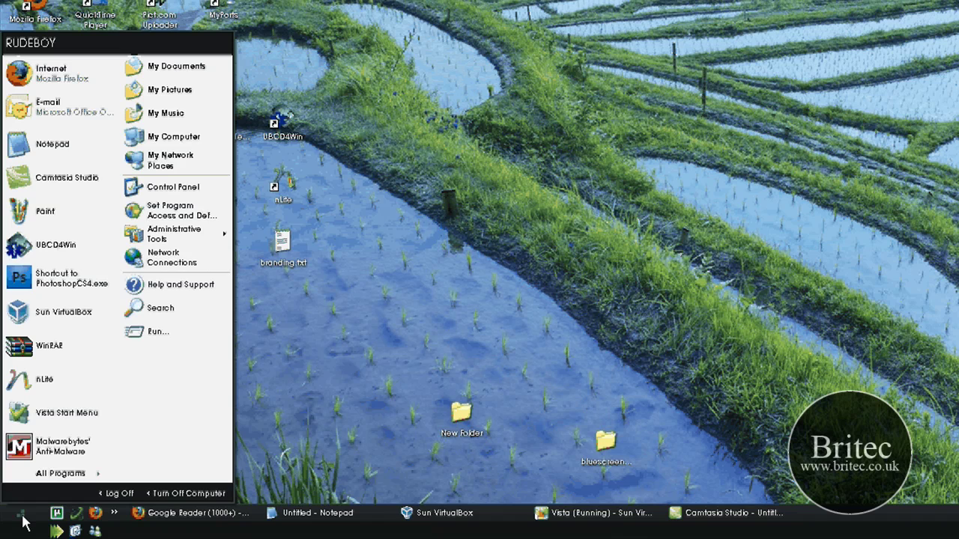
click(219, 333)
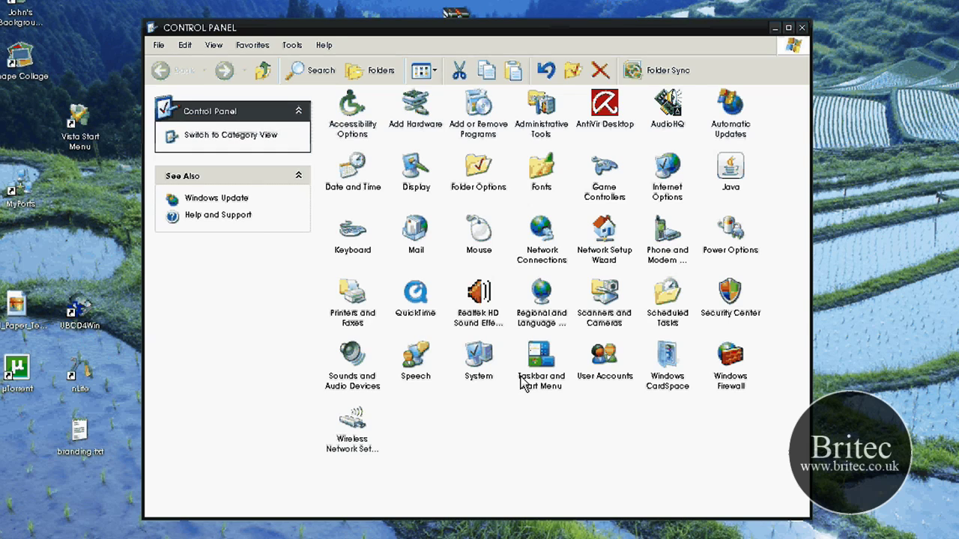
Open Local Area Connection's properties in XP Network Connections, showing Internet Protocol (TCP/IP)
double_click(543, 227)
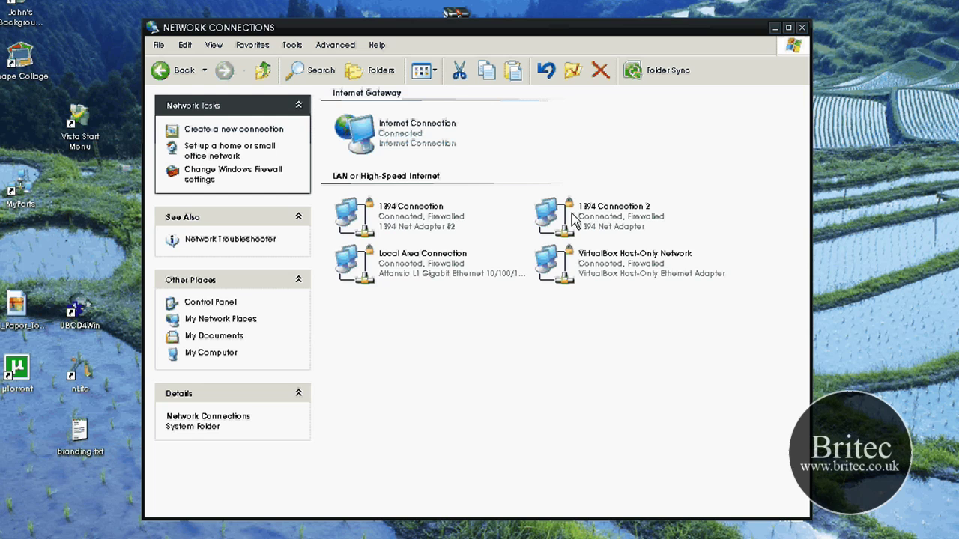
right_click(427, 273)
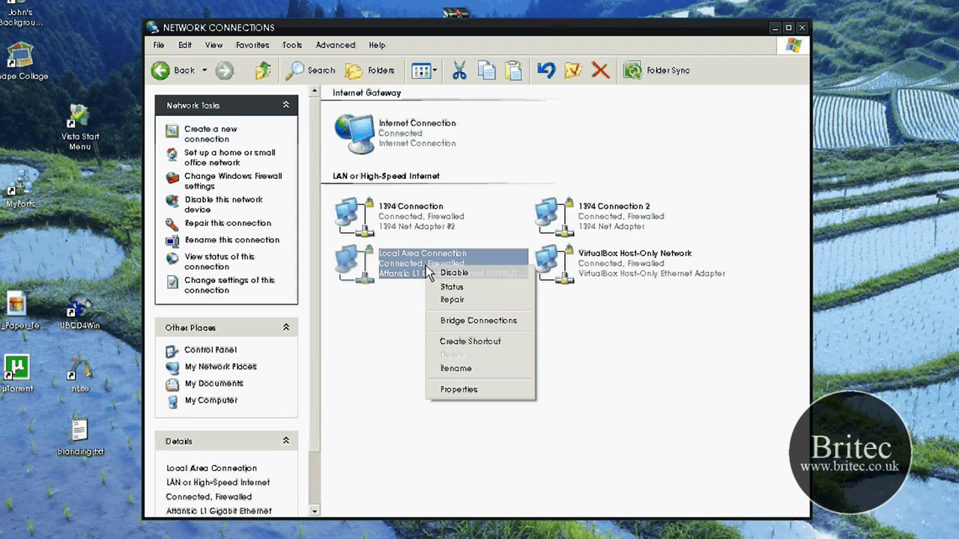
click(458, 390)
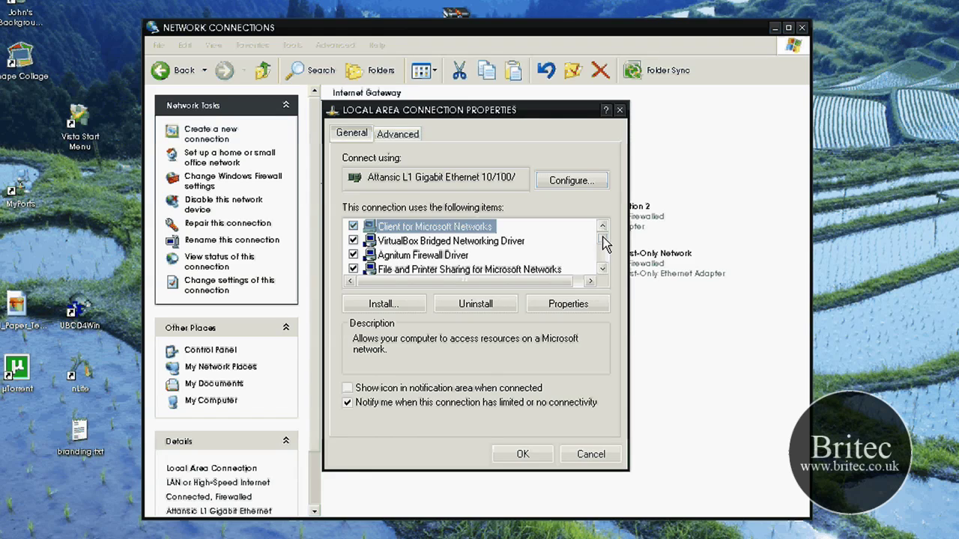
drag(603, 241, 603, 260)
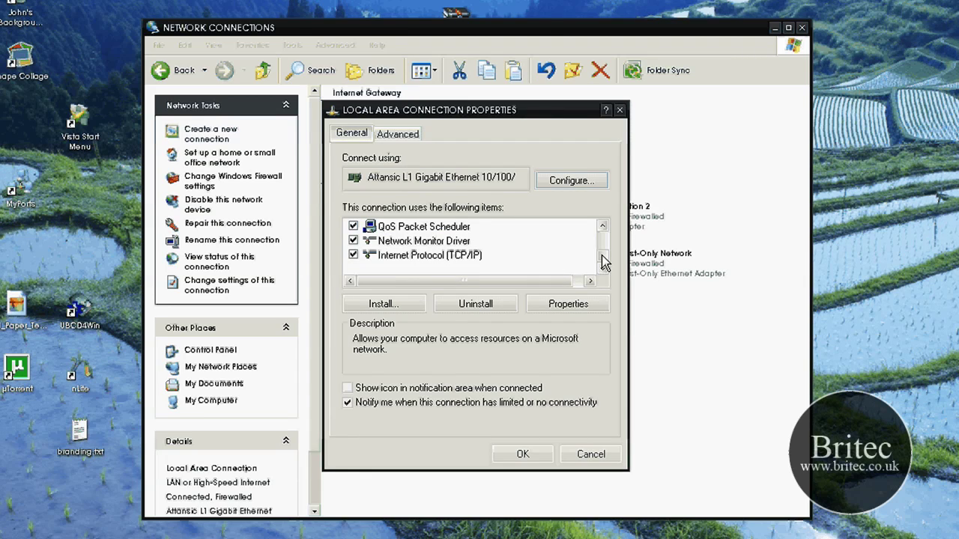
Set XP's TCP/IP DNS servers to preferred 8.8.8.8 and alternate 8.8.4.4
double_click(418, 255)
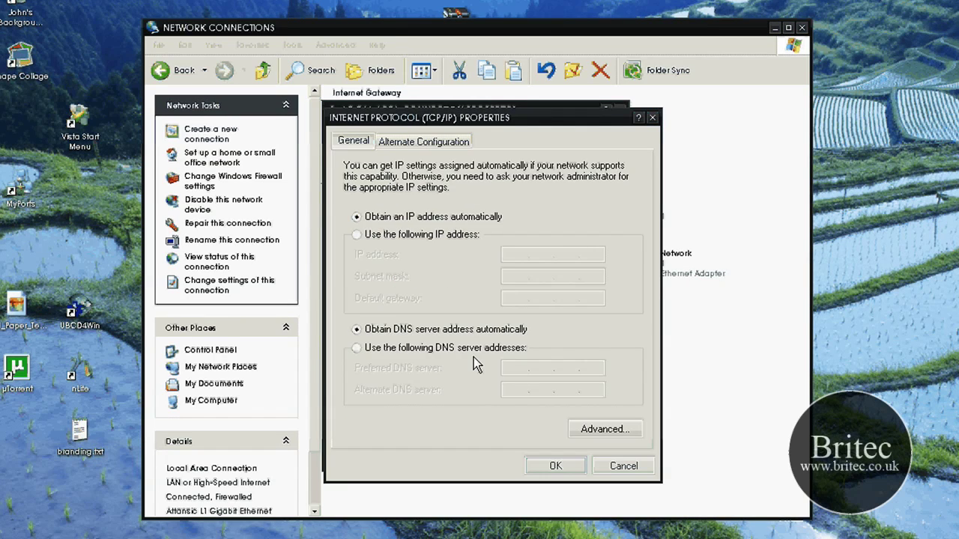
click(357, 348)
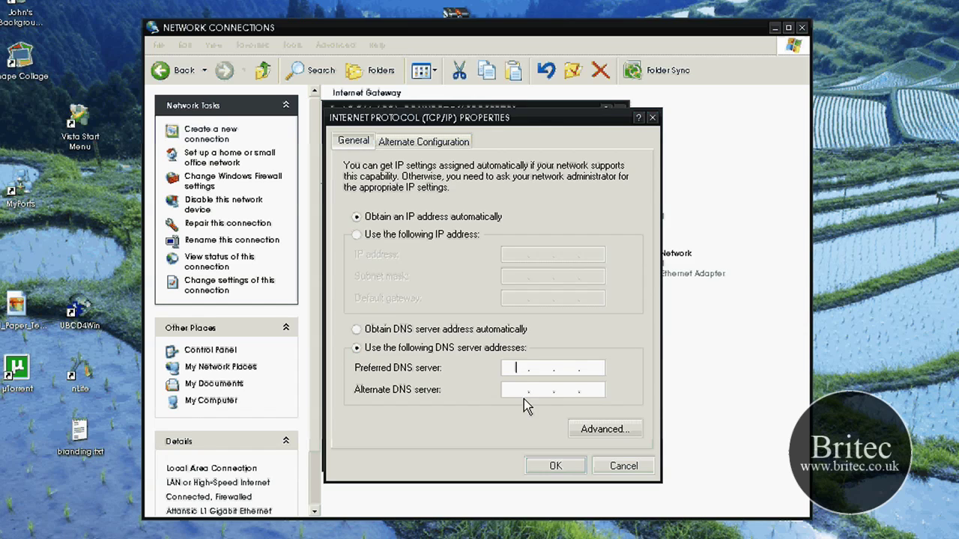
text(8.8.8.)
text(8)
key(Tab)
text(8.)
text(8.4)
text(.)
text(4)
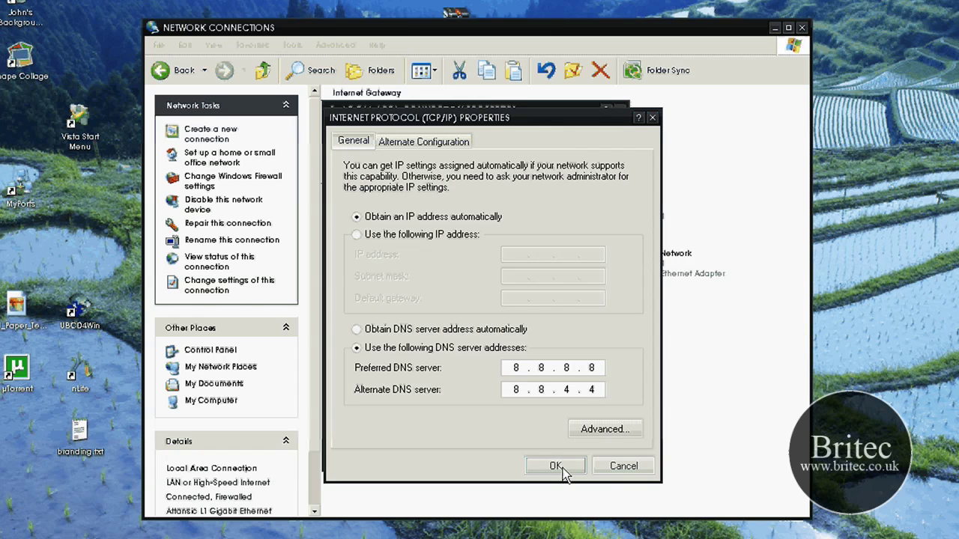
click(562, 467)
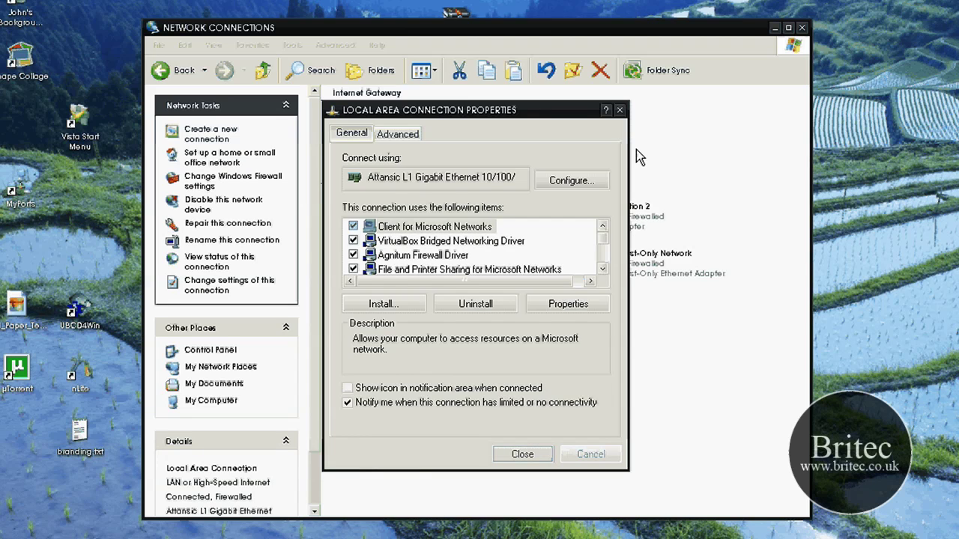
Close the XP Network Connections window and return to the host desktop
click(801, 28)
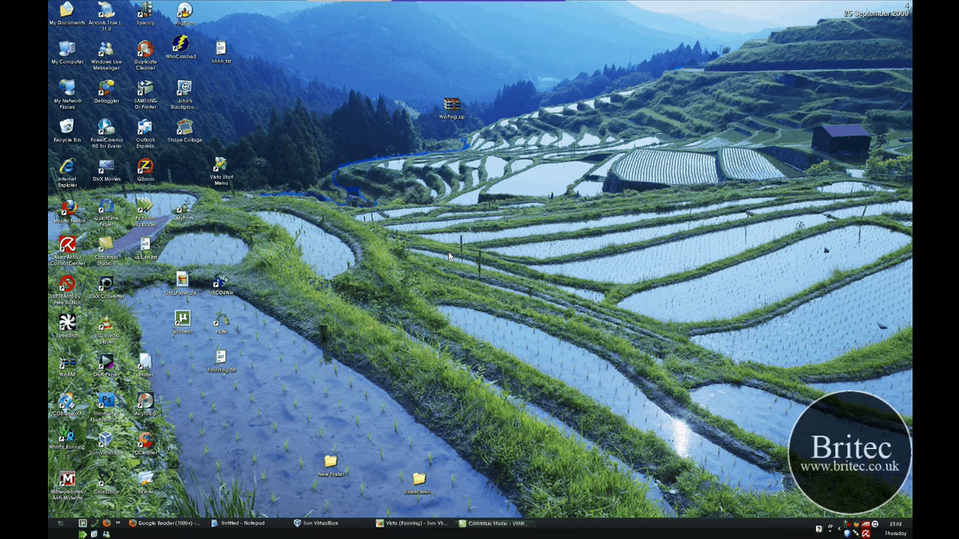
click(847, 528)
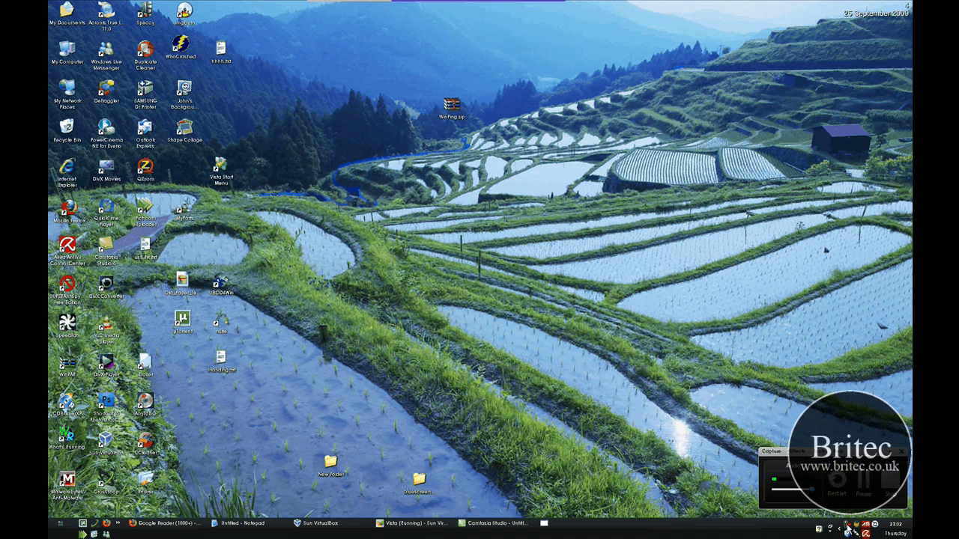